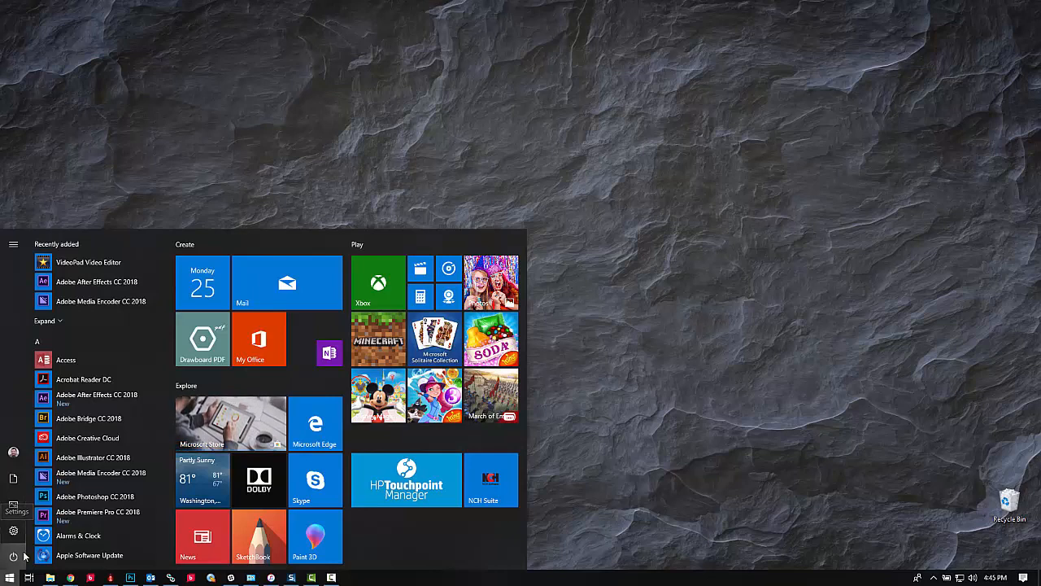
Open the Printers & scanners page in Windows Settings and start the search for adding a printer
click(16, 532)
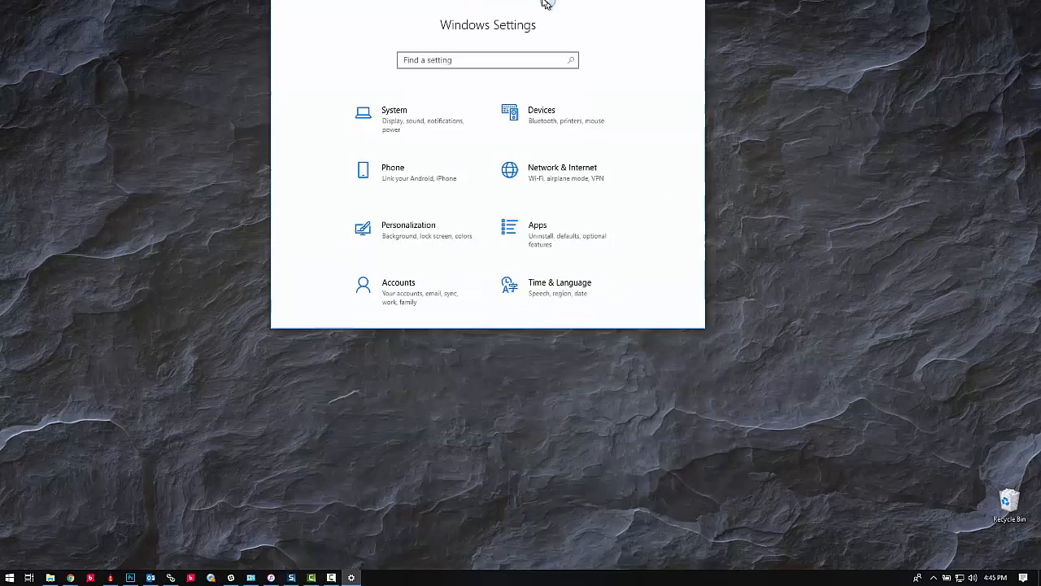
drag(546, 3, 520, 97)
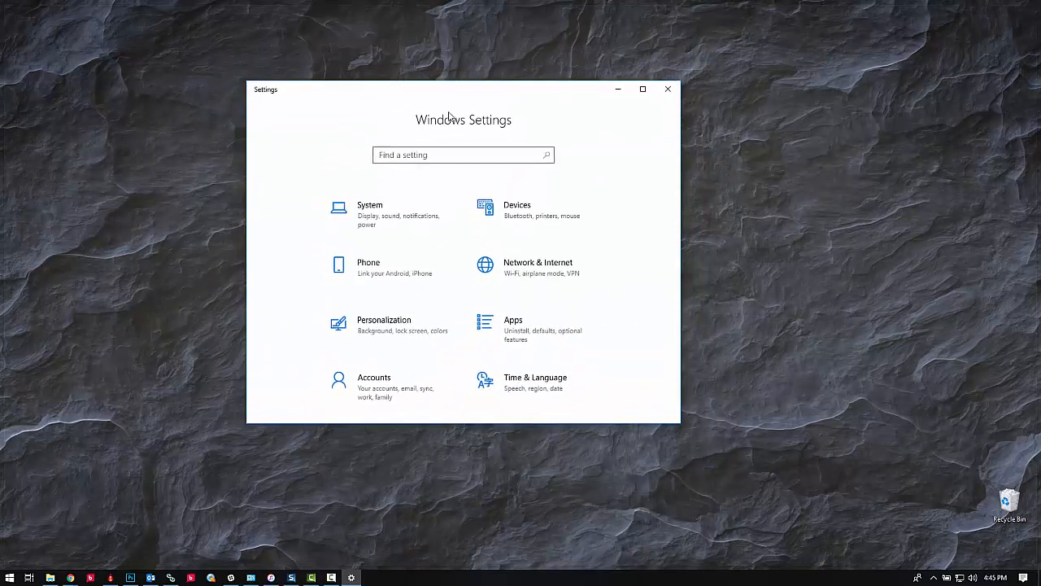
click(516, 210)
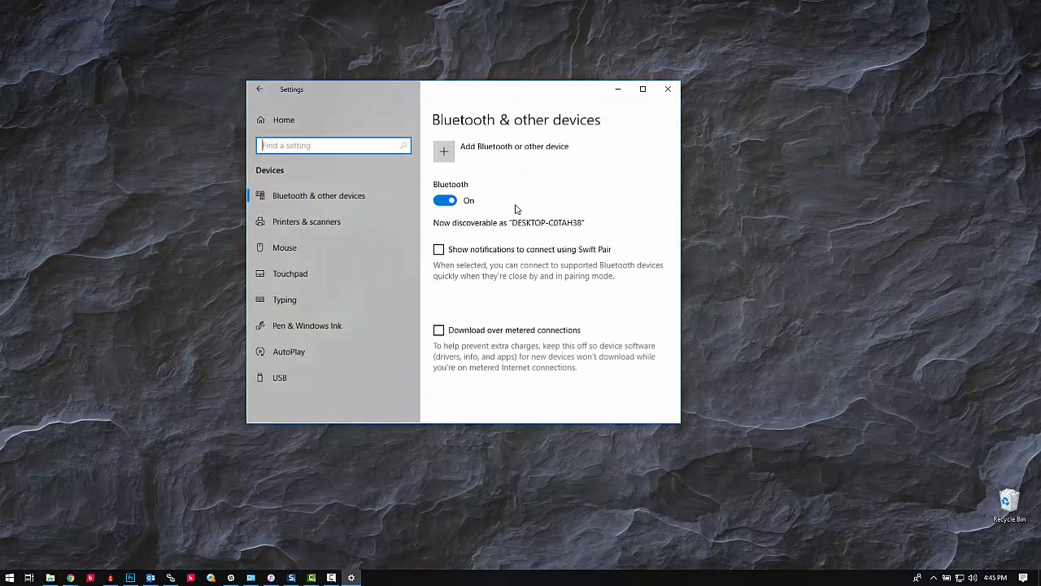
click(291, 225)
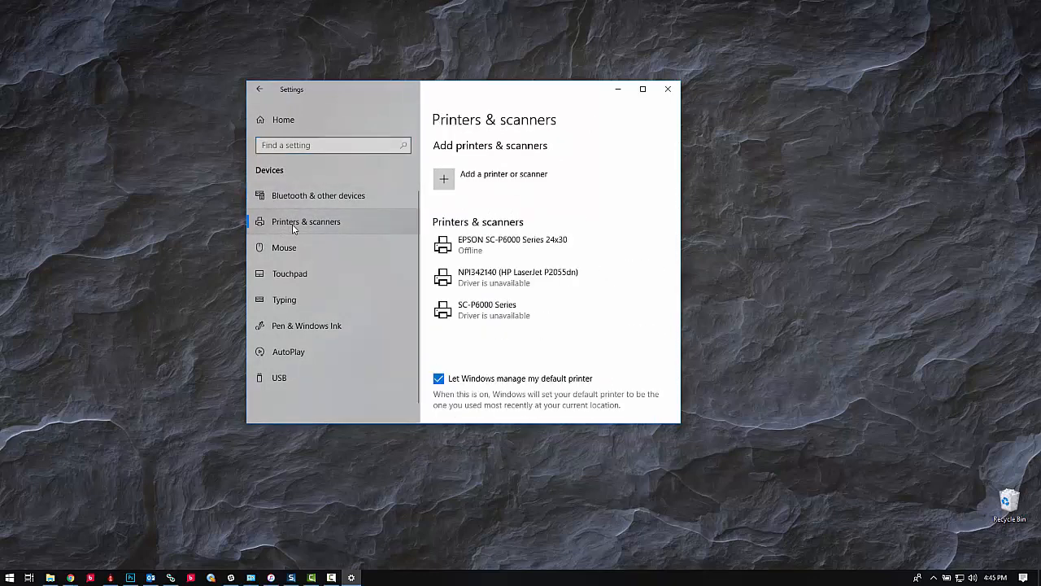
click(447, 180)
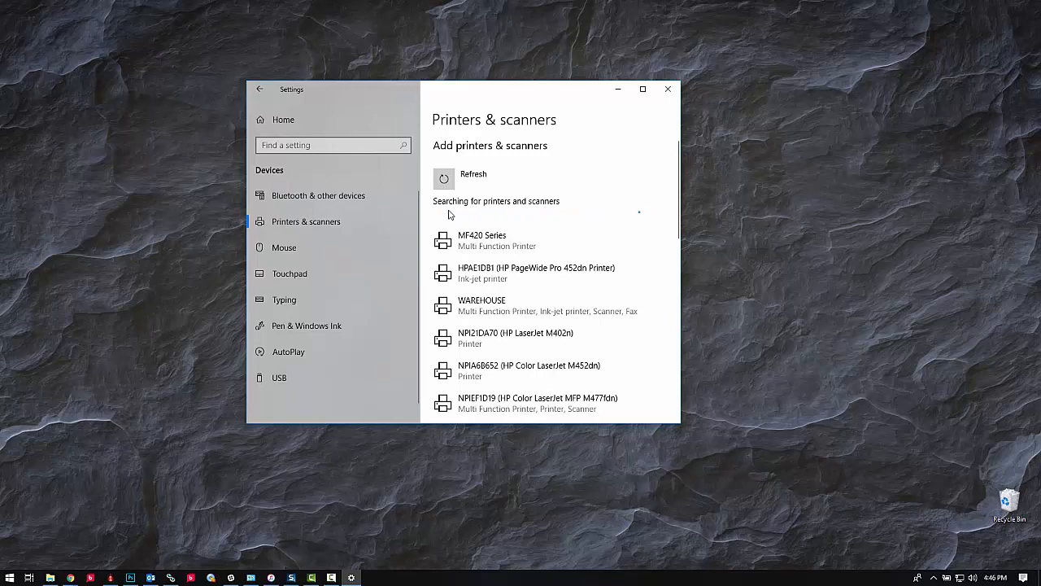
Report the wanted printer as unlisted and choose to add a local or network printer with manual settings
drag(680, 423, 844, 528)
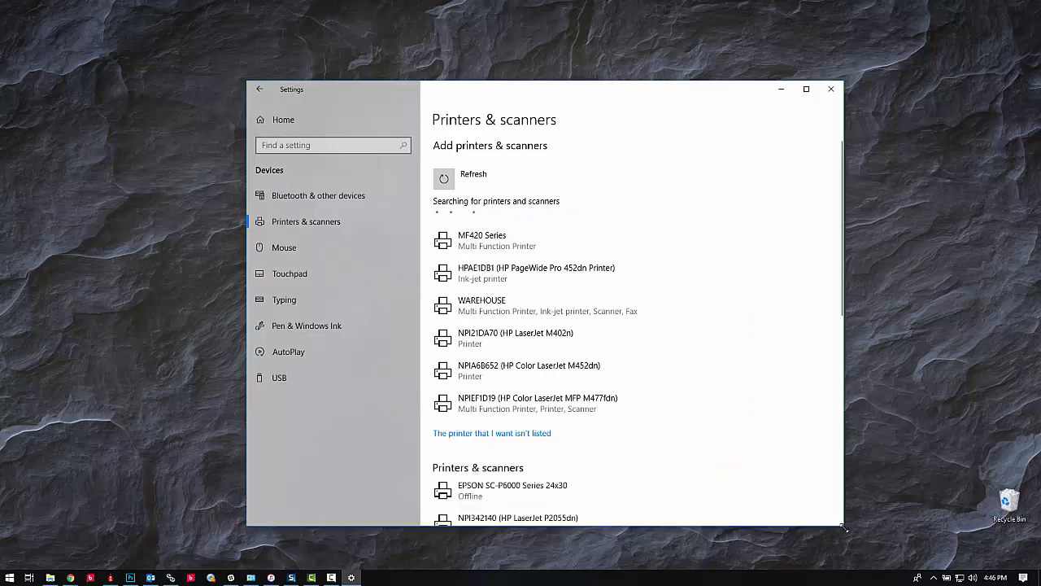
click(501, 435)
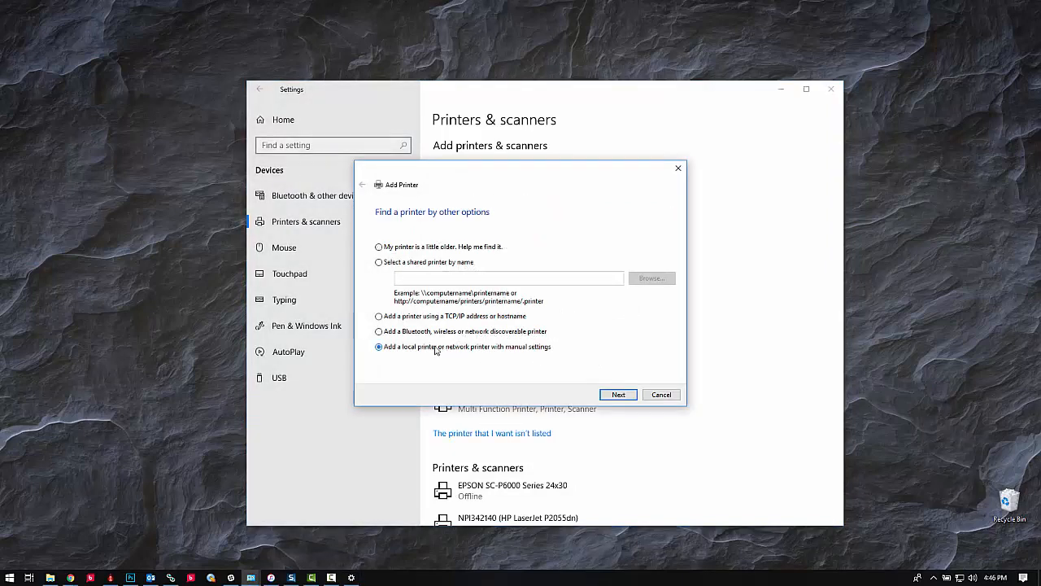
click(618, 396)
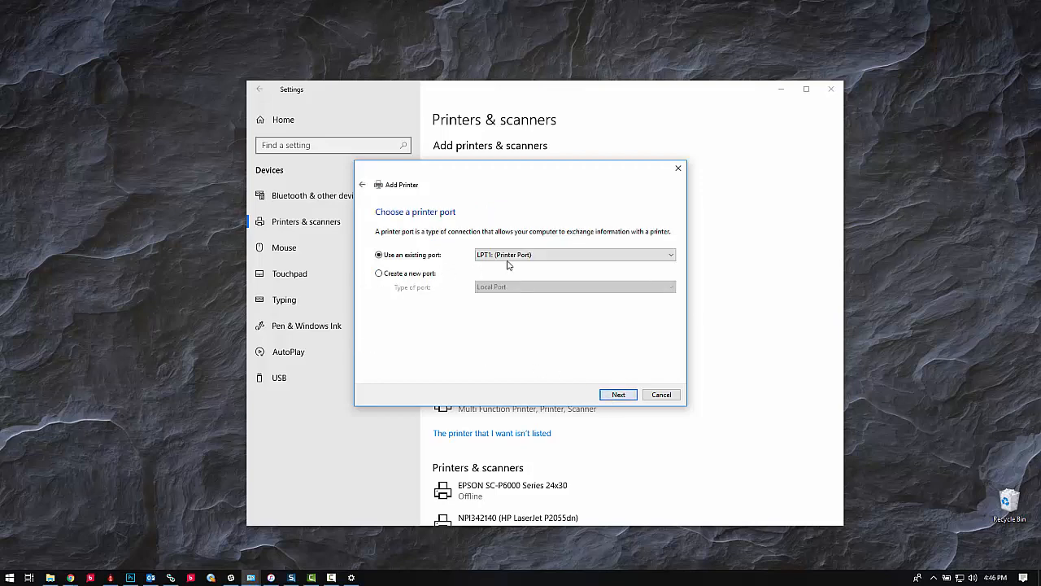
Assign the new printer to the existing port USB001 (Virtual printer port for USB)
click(511, 257)
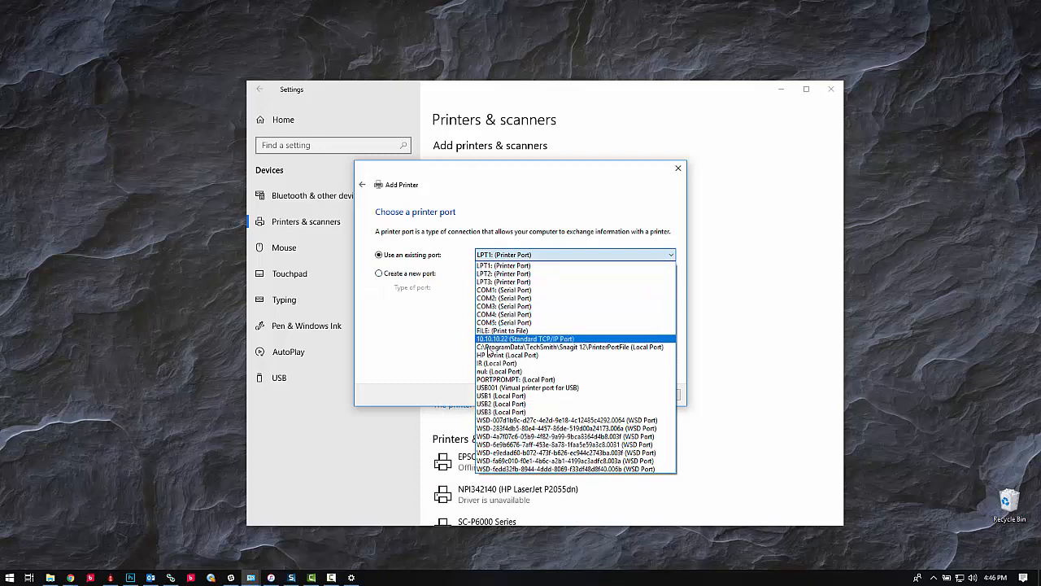
click(492, 388)
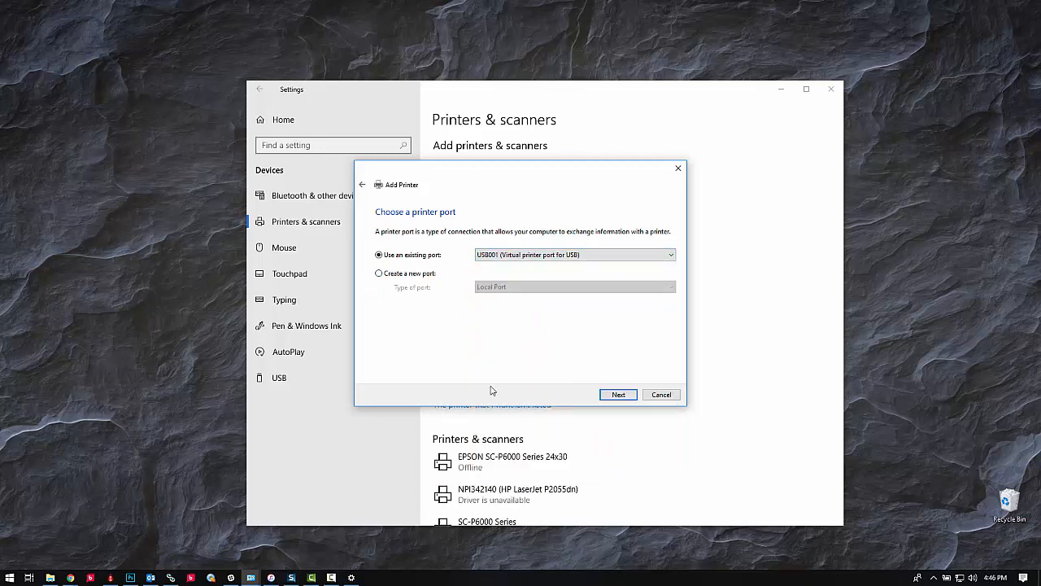
click(619, 399)
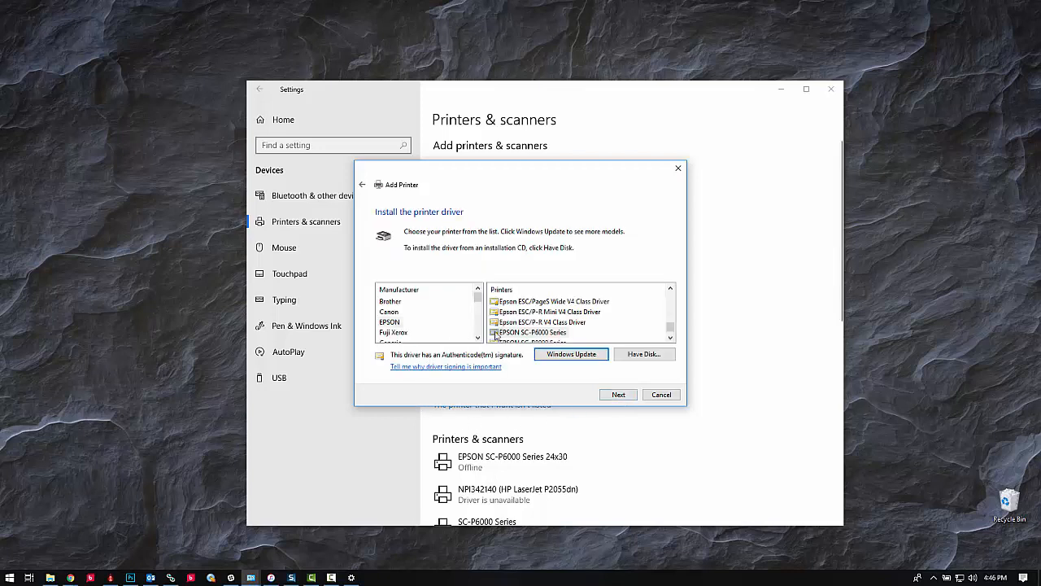
Select the EPSON SC-P6000 Series driver and keep the driver version that is currently installed
click(537, 333)
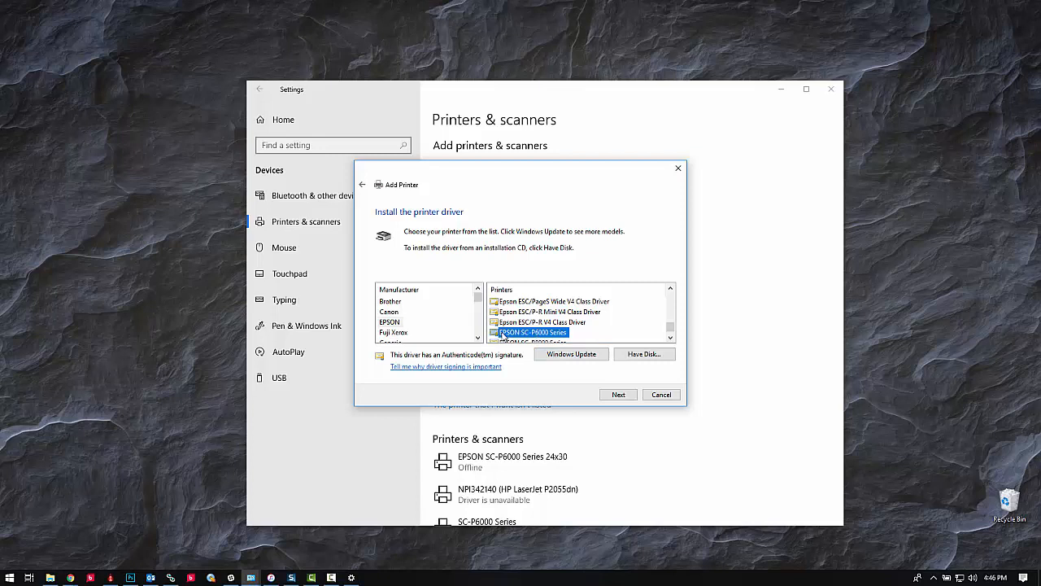
click(616, 395)
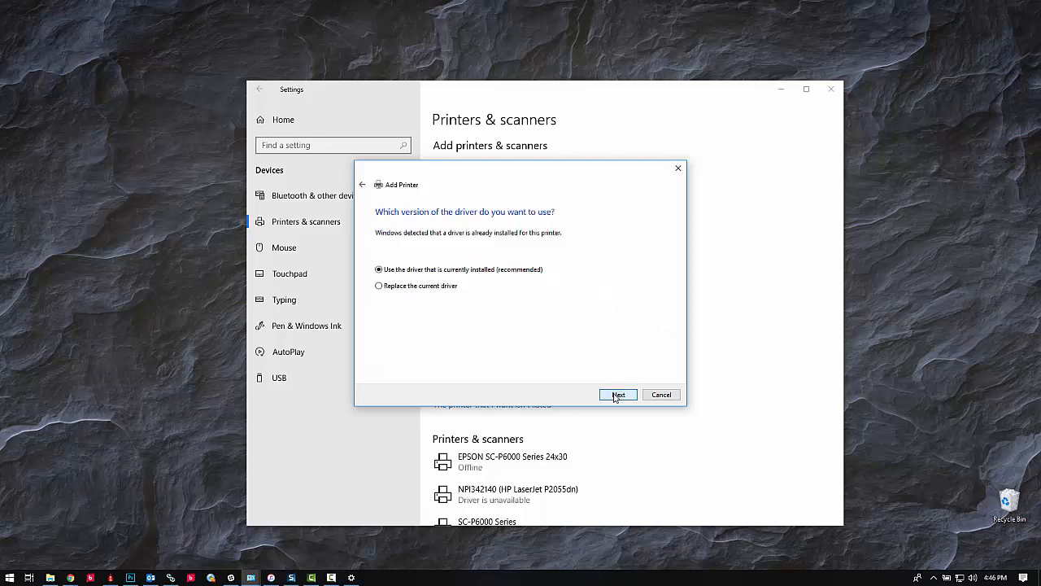
click(617, 395)
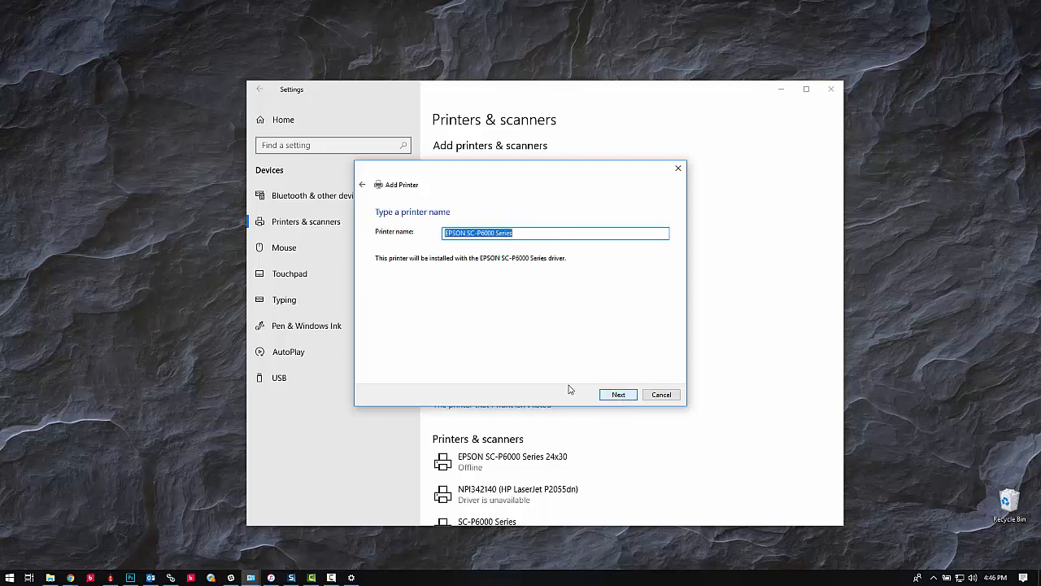
Name the printer EPSON SC-P6000 Series 24x48, leave it unshared and finish adding it
click(552, 234)
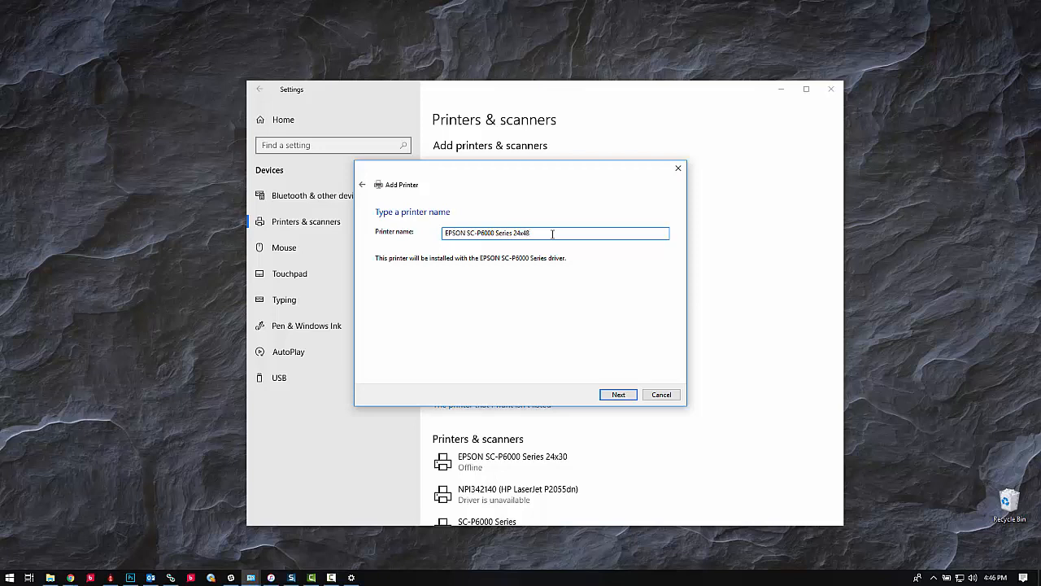
click(618, 396)
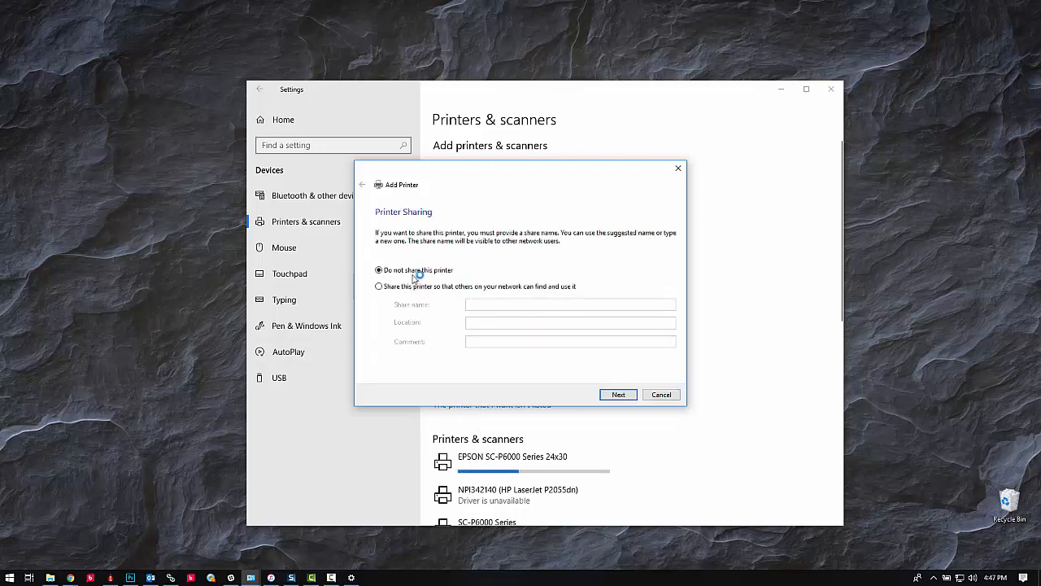
click(623, 394)
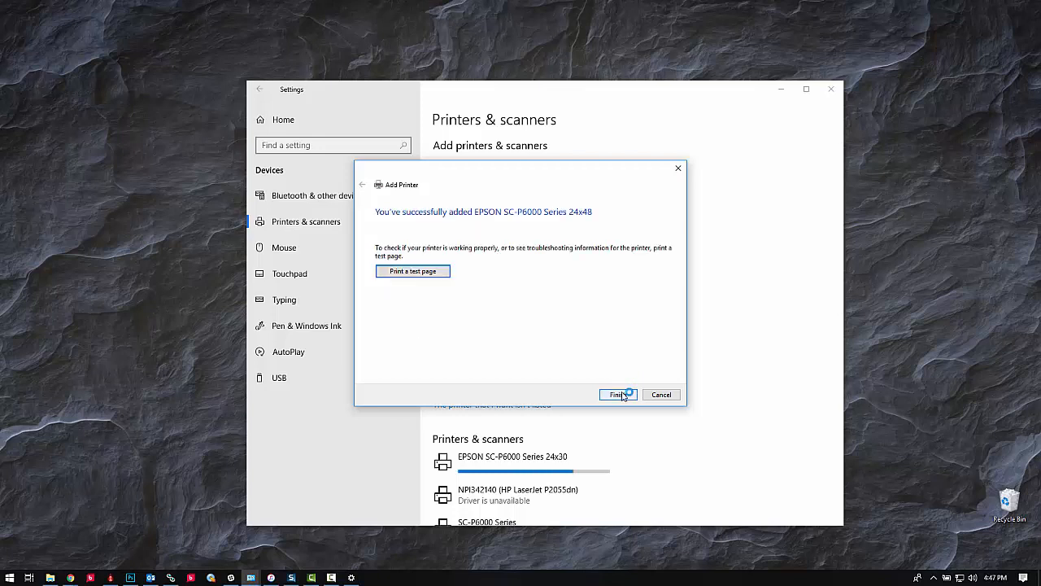
click(619, 395)
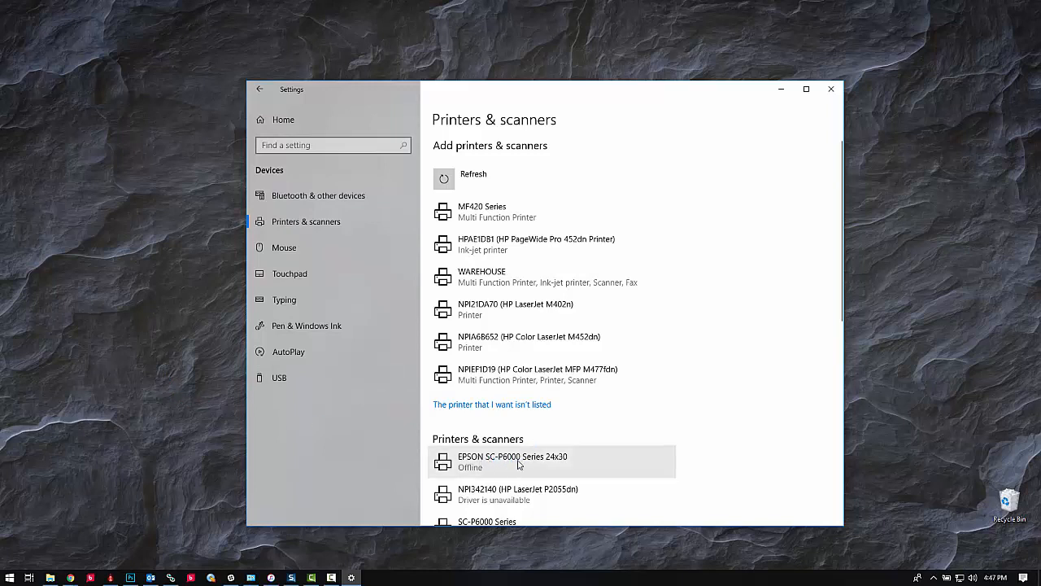
Manage the EPSON SC-P6000 Series 24x30 device and open the printing preferences of its 24x48 printer
click(541, 458)
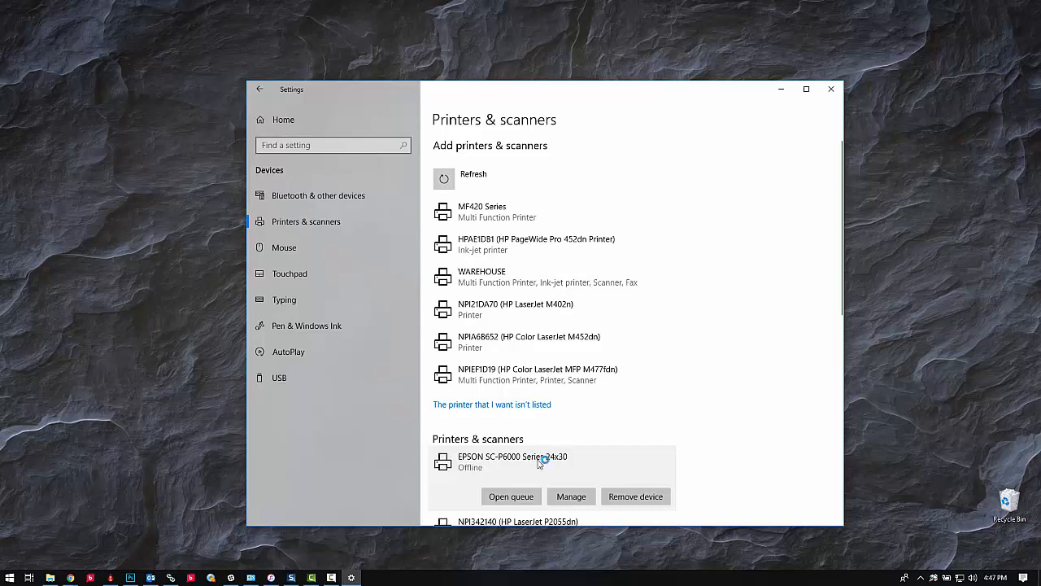
click(569, 498)
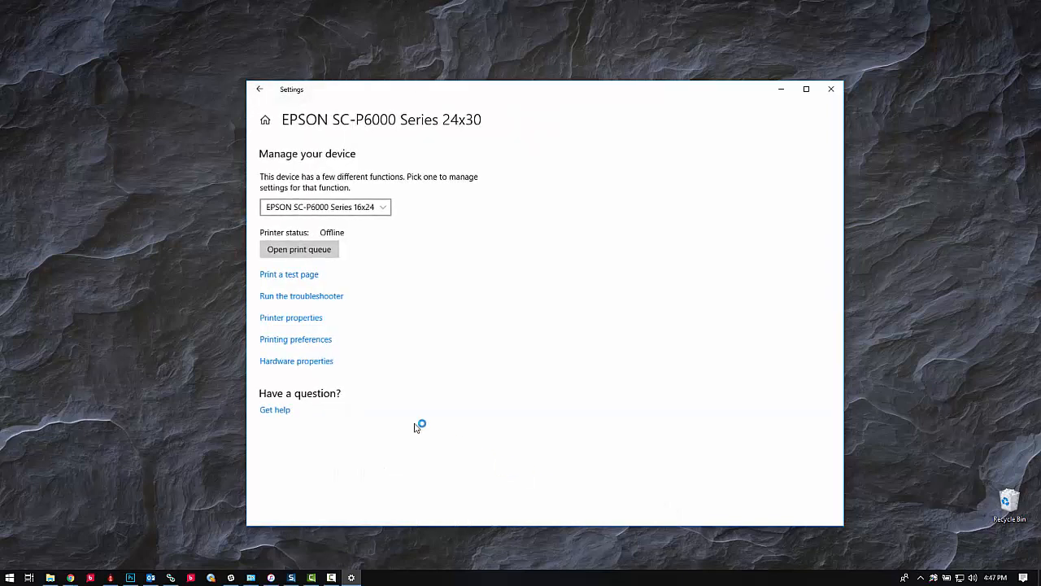
click(379, 209)
click(370, 207)
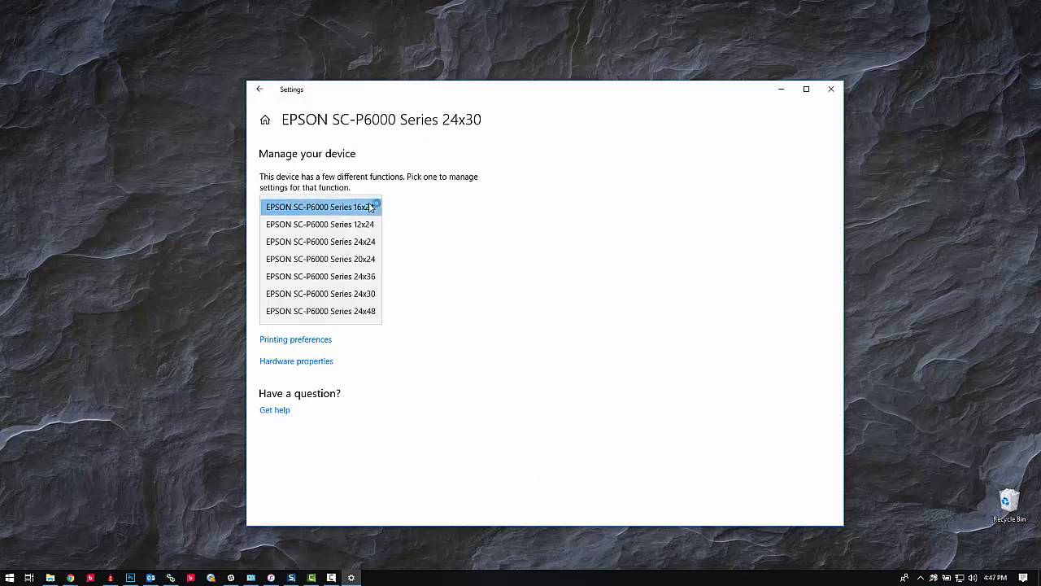
click(354, 316)
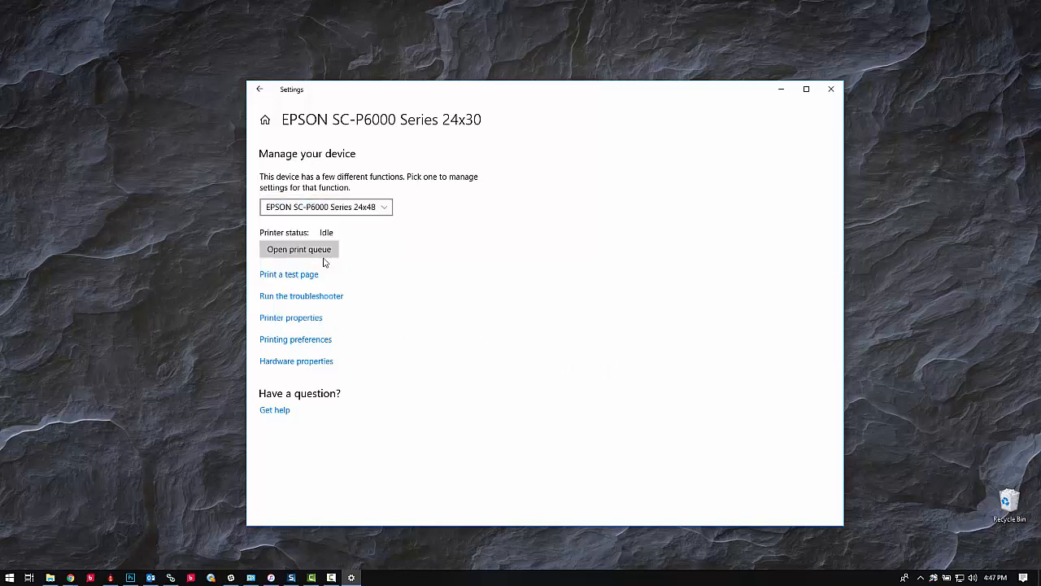
click(307, 342)
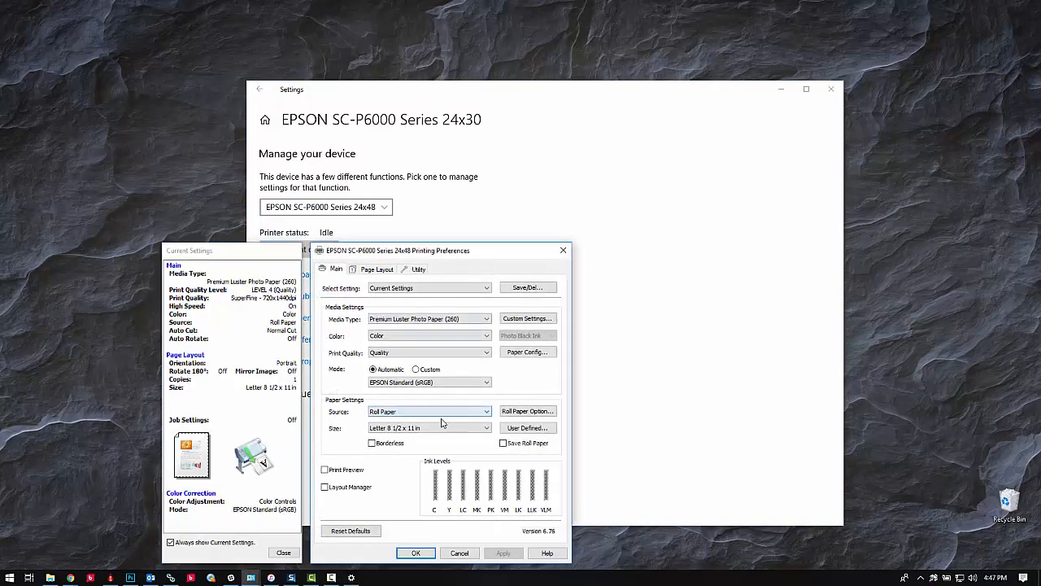
Set the paper size in the printing preferences to User Defined
click(470, 427)
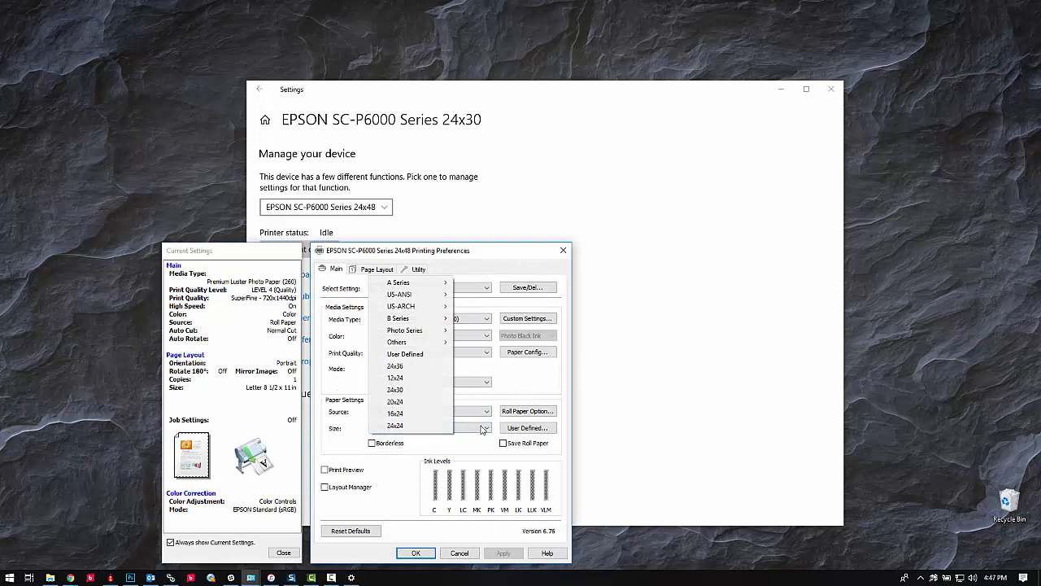
click(524, 429)
click(481, 427)
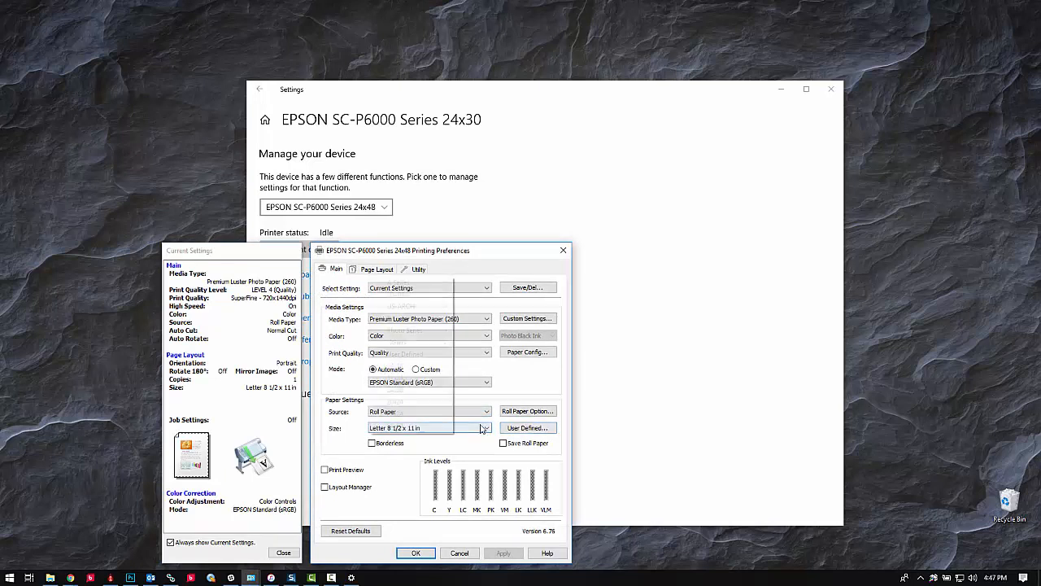
click(422, 353)
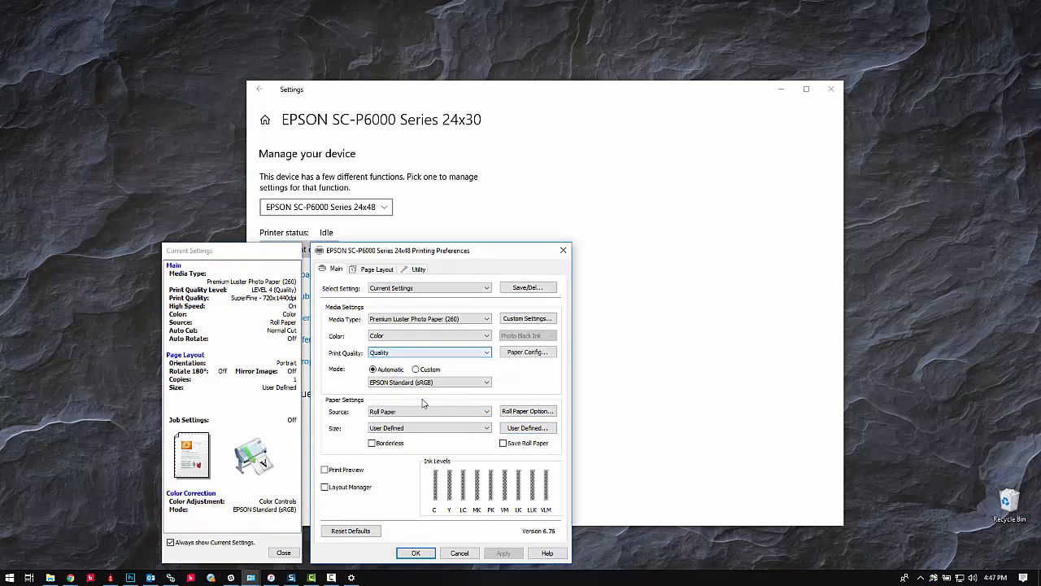
Create and save a user-defined paper size named 24x48 with a width of 24 inches and a height of 48 inches
click(530, 428)
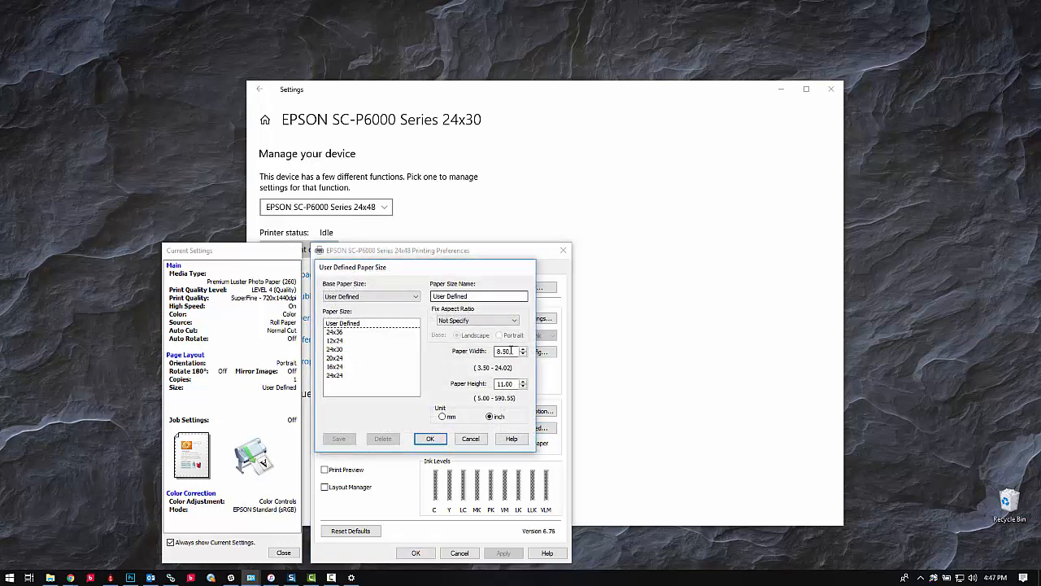
drag(514, 351, 473, 350)
key(Tab)
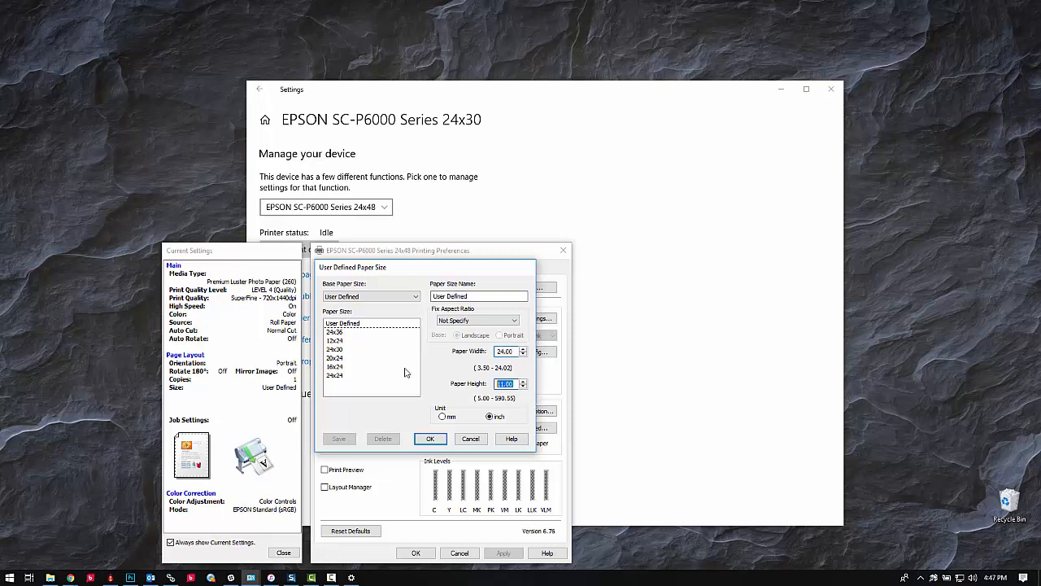
text(48)
drag(473, 296, 406, 289)
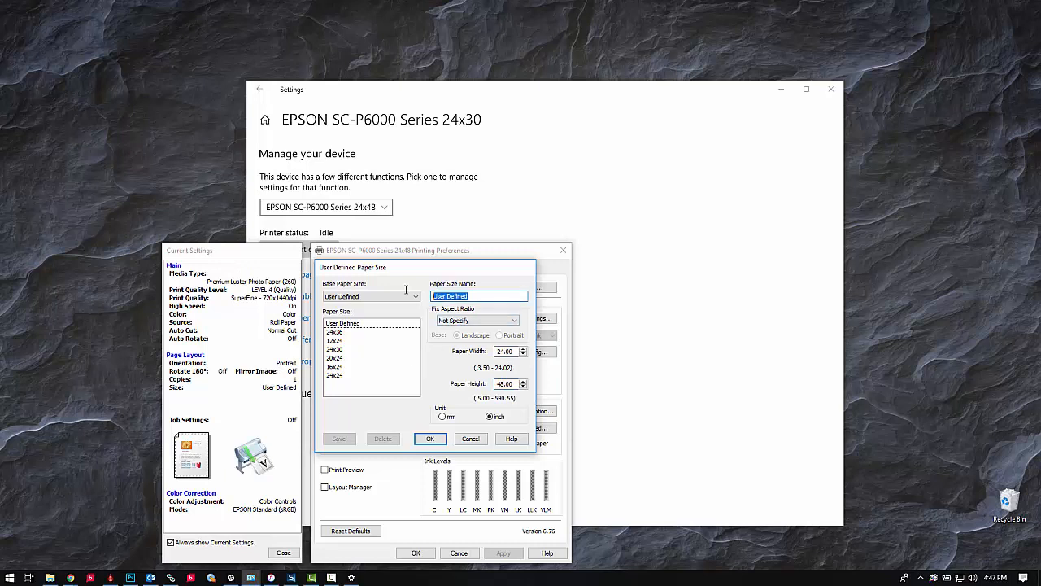
text(24x48)
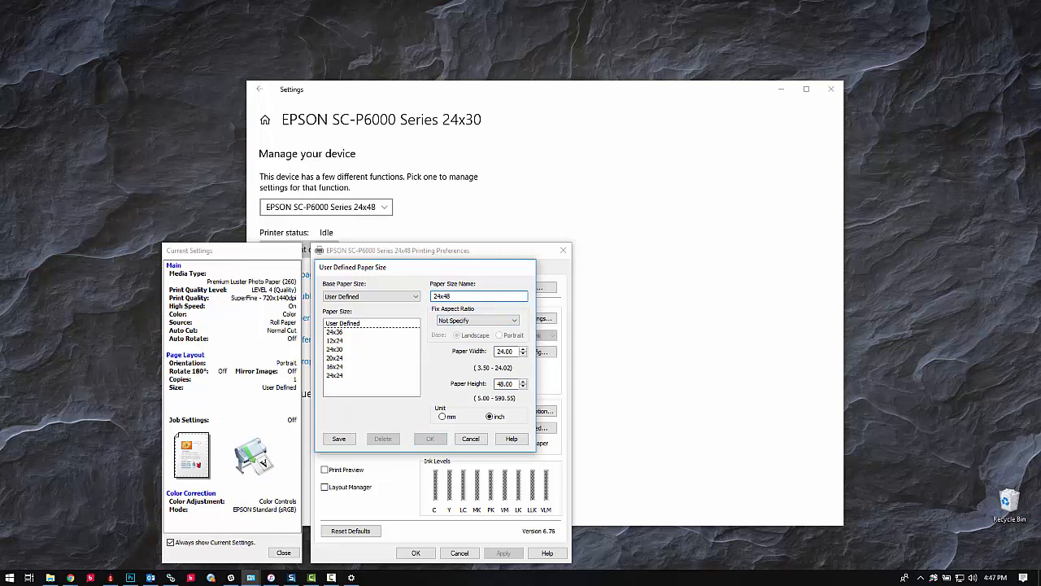
click(334, 439)
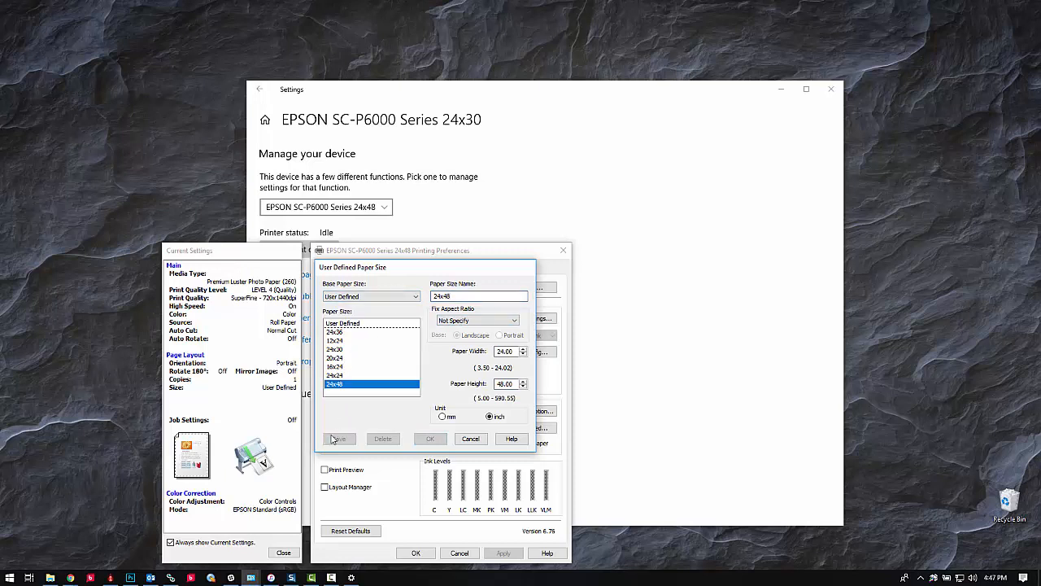
click(429, 438)
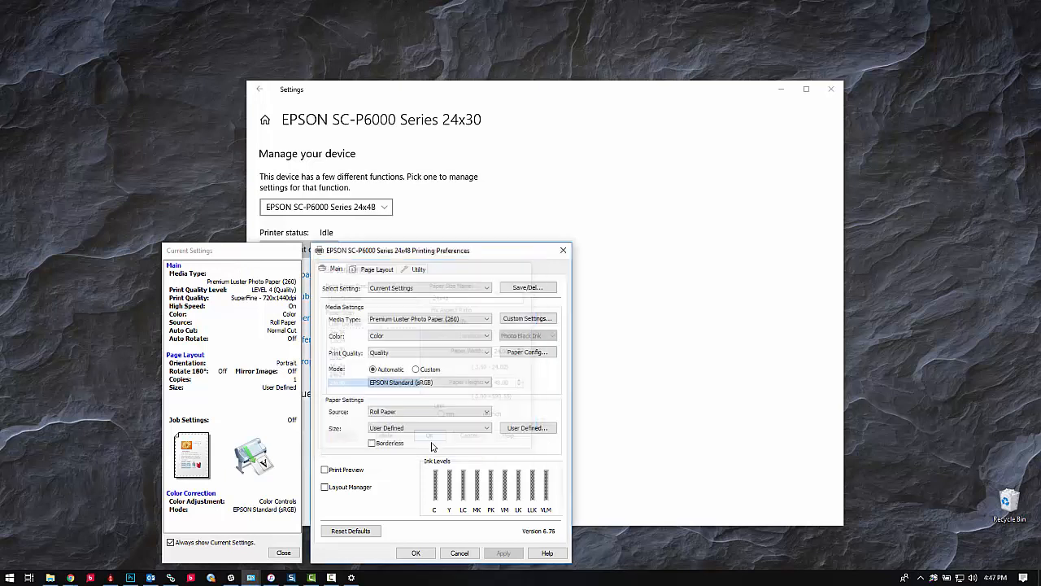
Select the 24x48 paper size, enable borderless printing and accept the printing preferences
click(371, 443)
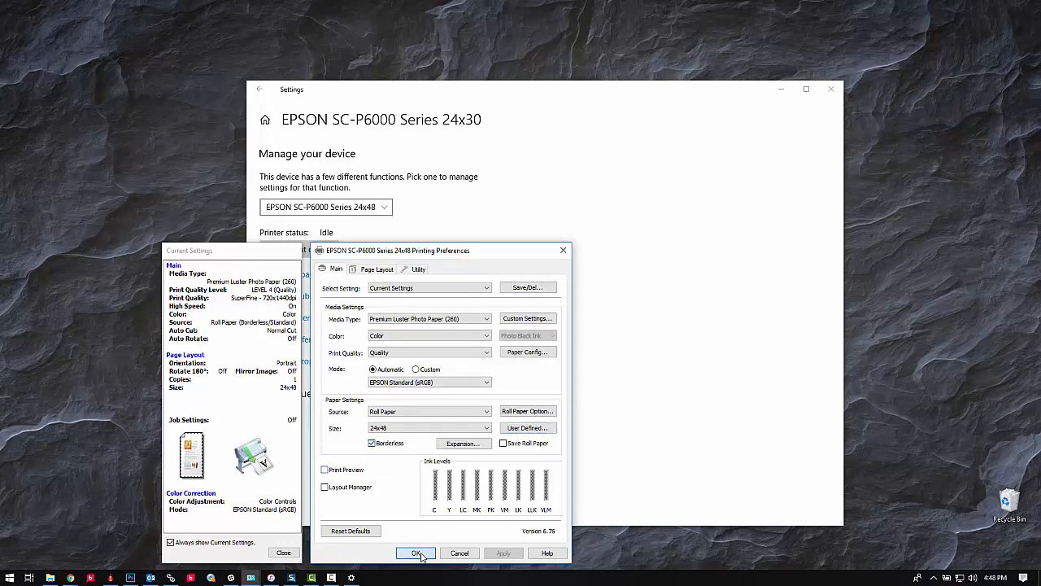
click(416, 554)
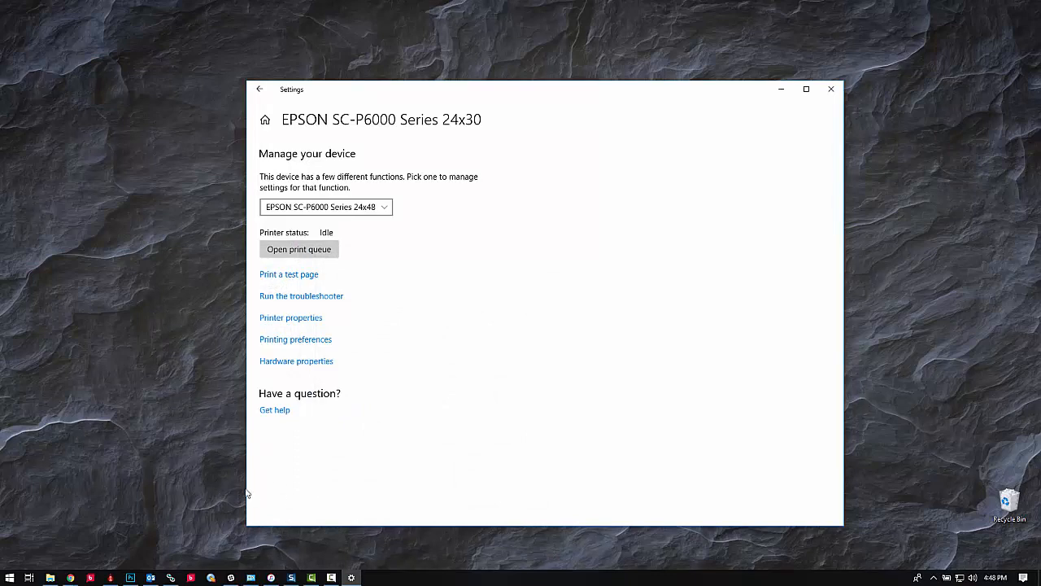
Switch to Darkroom Professional Edition and add the EPSON SC-P6000 Series 24x48 as a Windows printer in the printer options
click(111, 577)
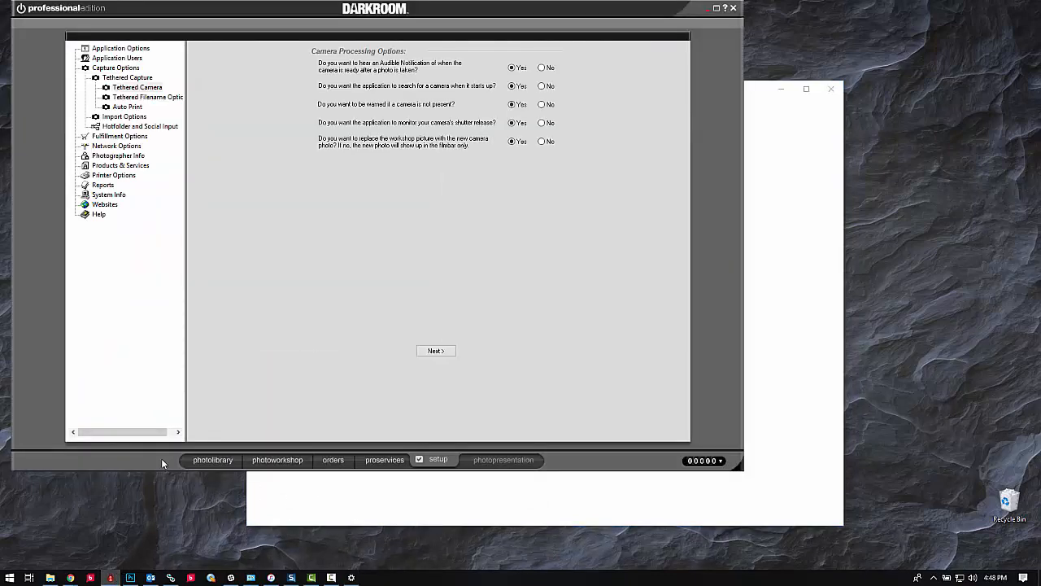
click(106, 175)
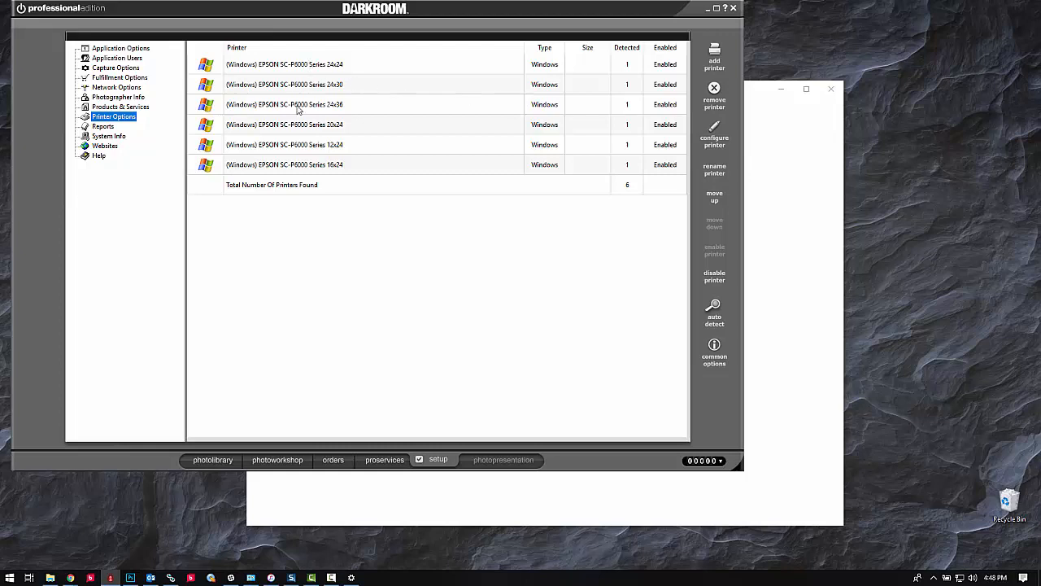
click(714, 57)
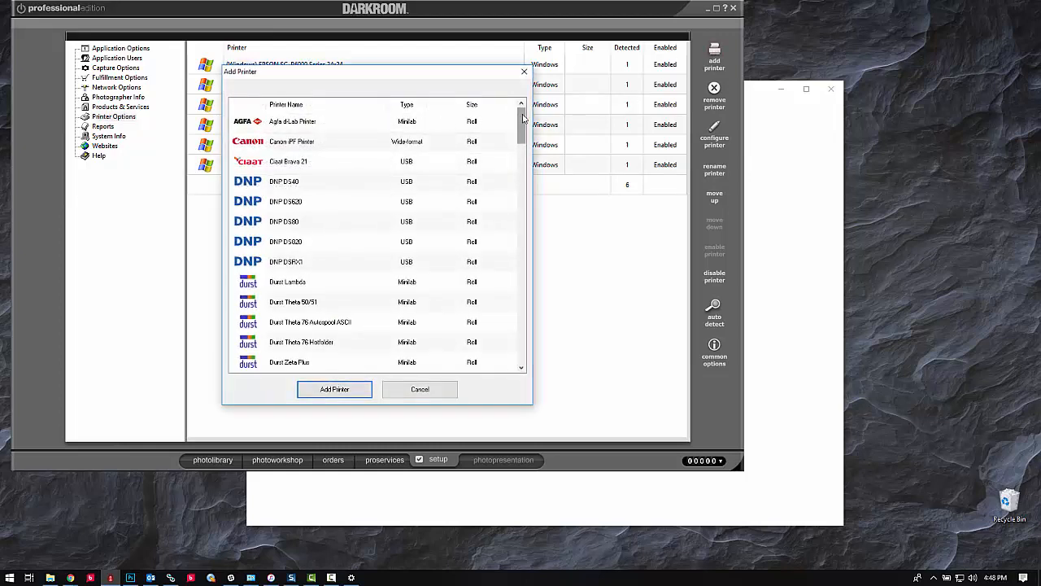
drag(520, 126, 495, 346)
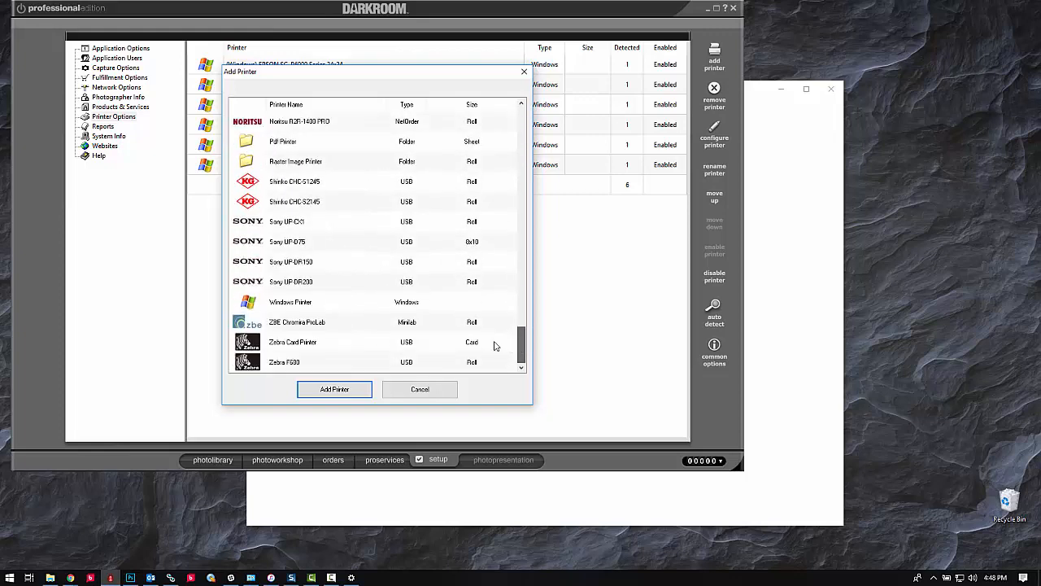
click(344, 303)
click(329, 391)
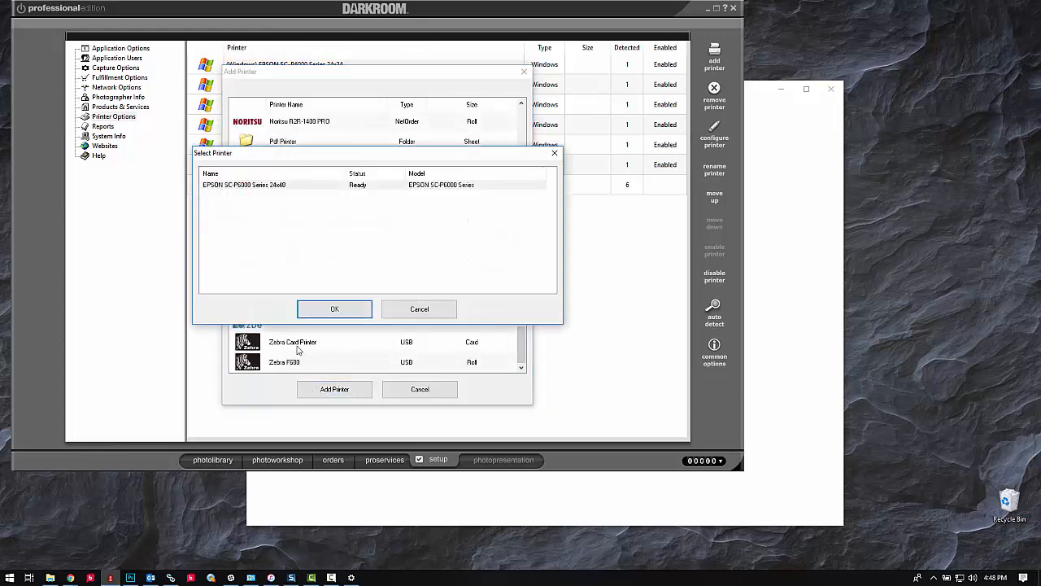
click(265, 186)
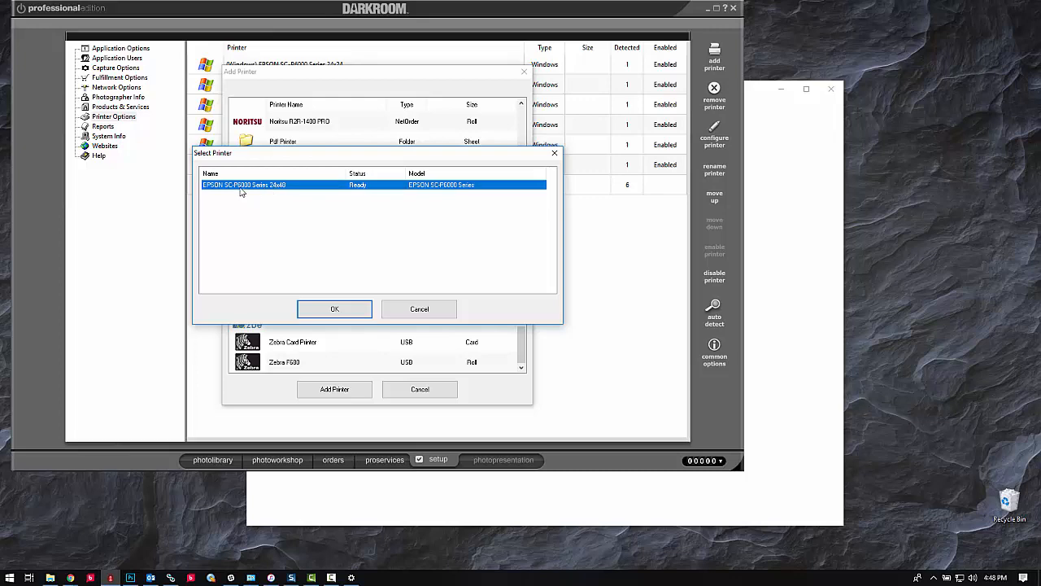
click(334, 308)
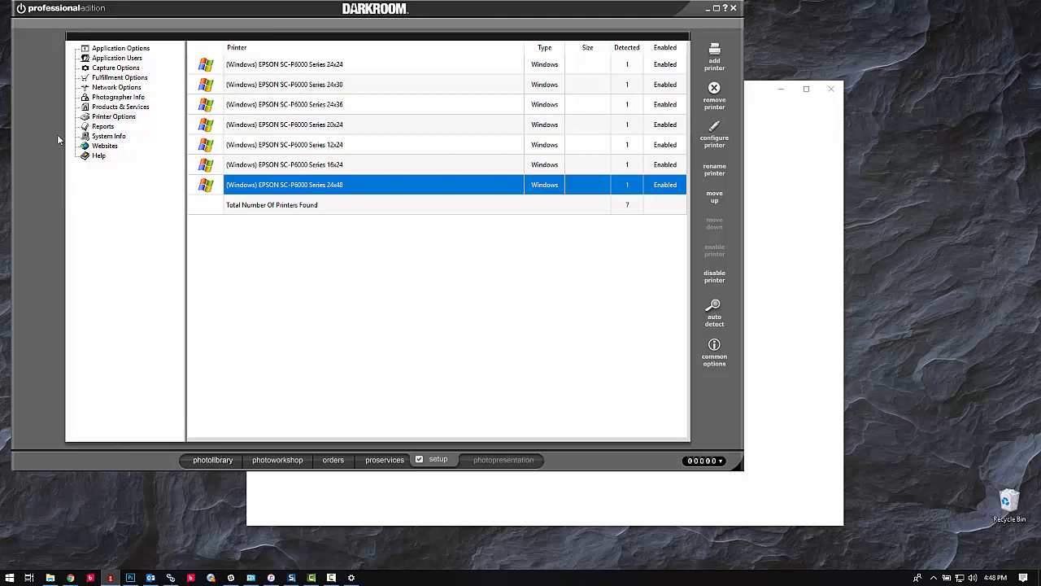
Add a package named 24x48 with Quick Print enabled to the Epson Prints package group
click(112, 108)
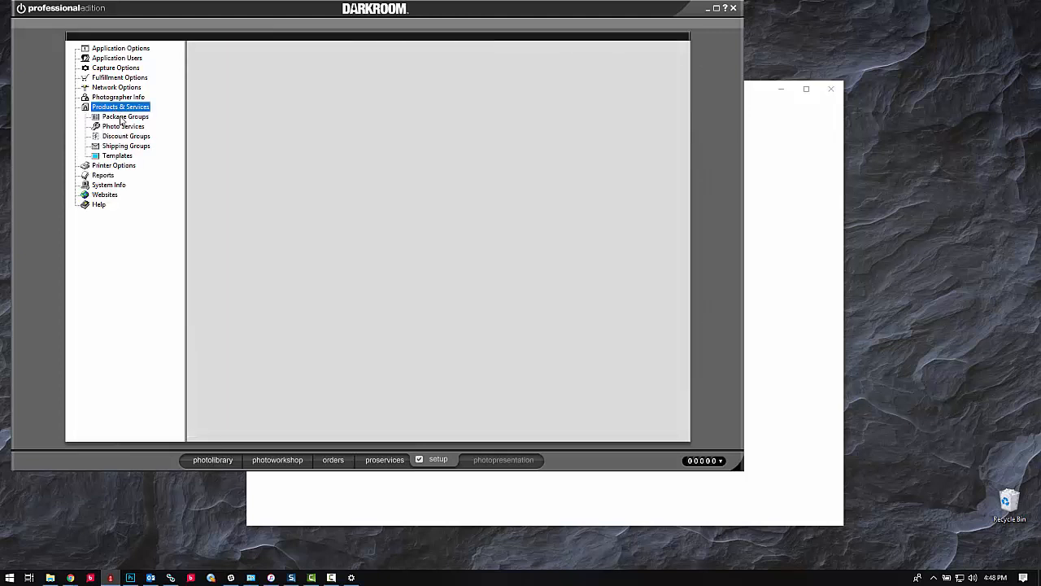
click(121, 117)
click(128, 127)
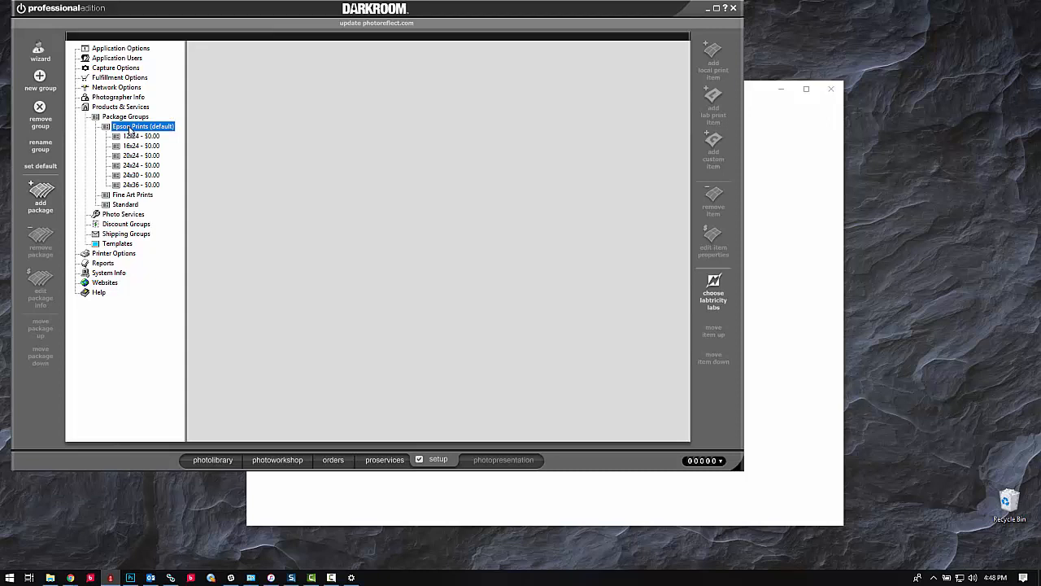
click(43, 195)
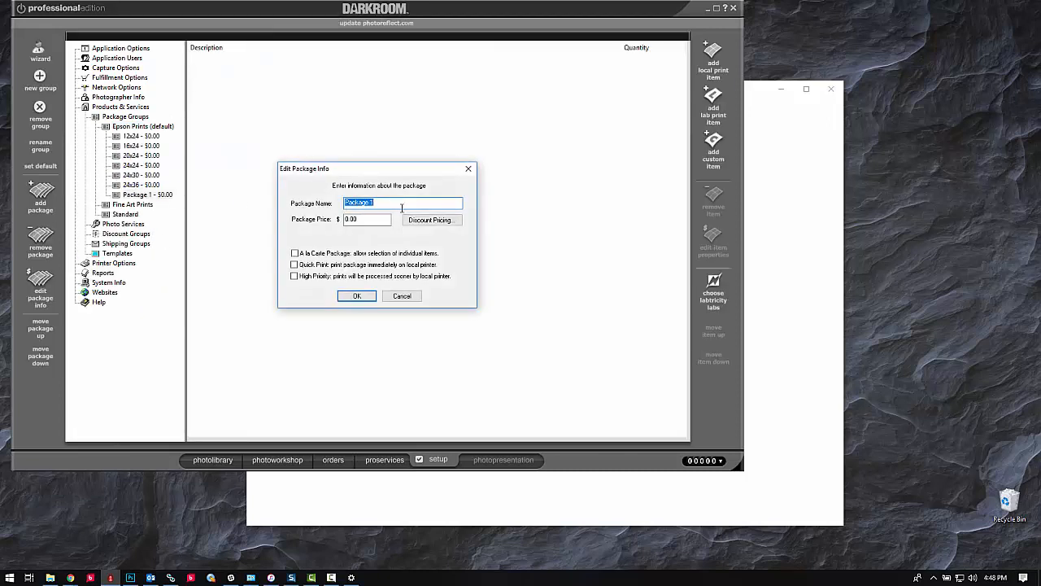
text(24x48)
click(294, 265)
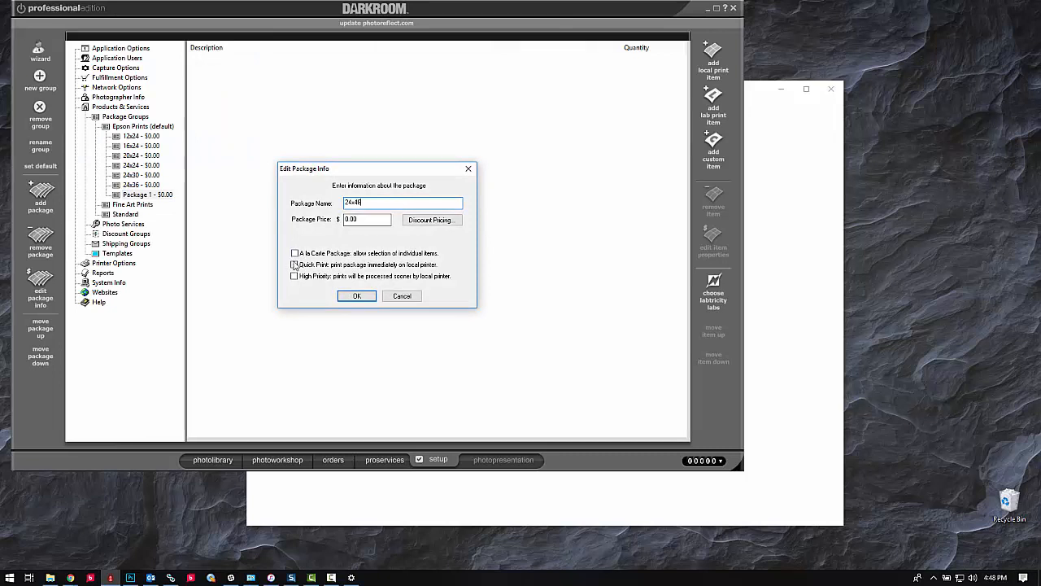
click(349, 296)
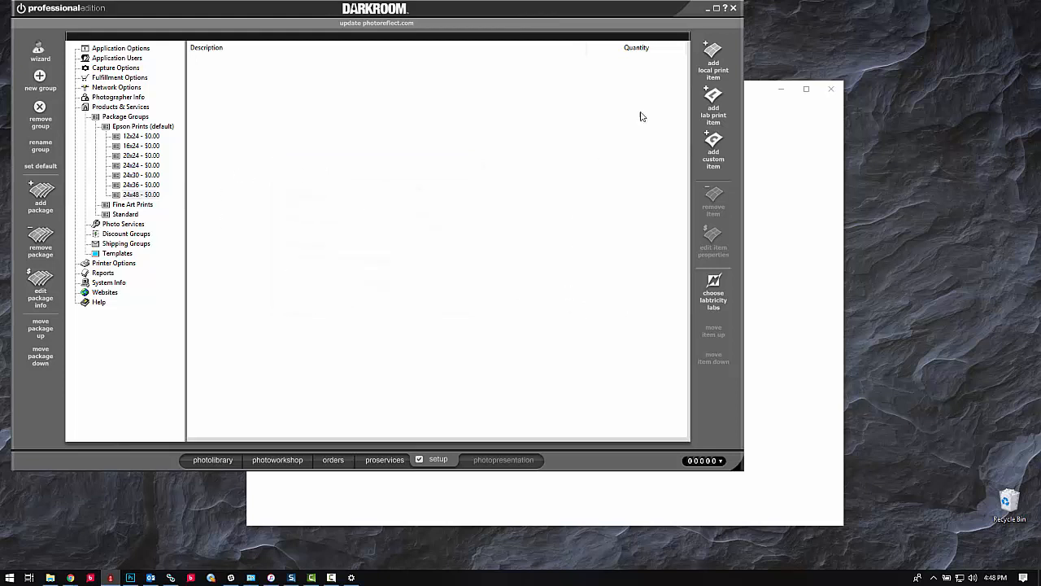
Add one 24x48 local print item from the 24-inch prints to the 24x48 package, and go to the photo workshop
click(713, 55)
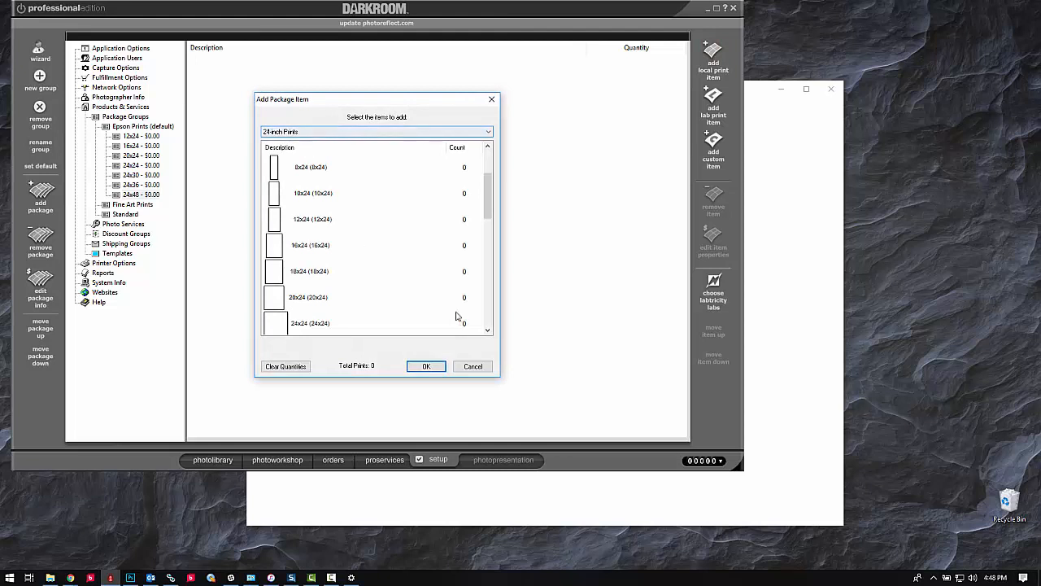
click(488, 312)
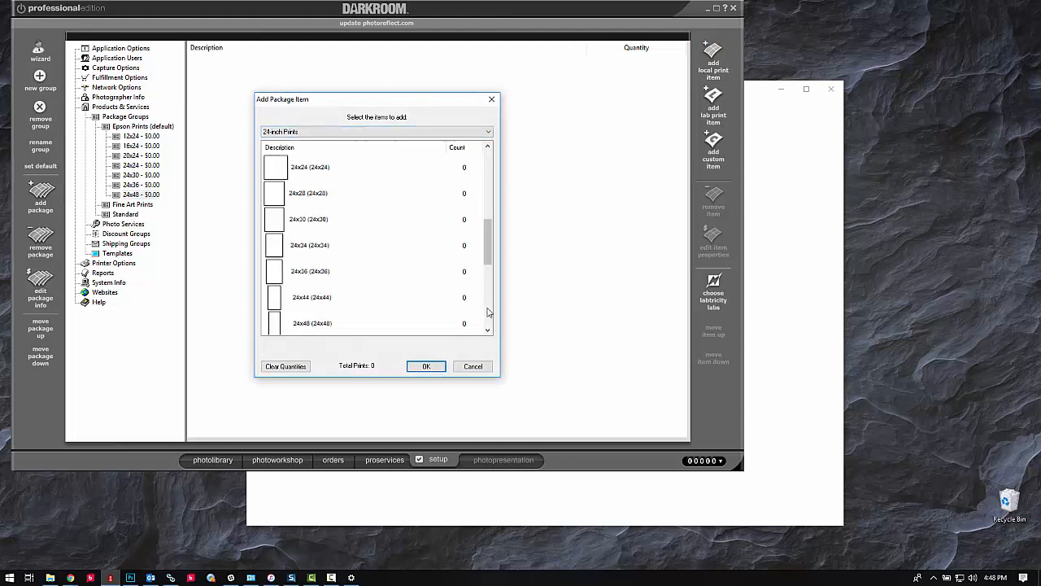
click(334, 325)
click(425, 366)
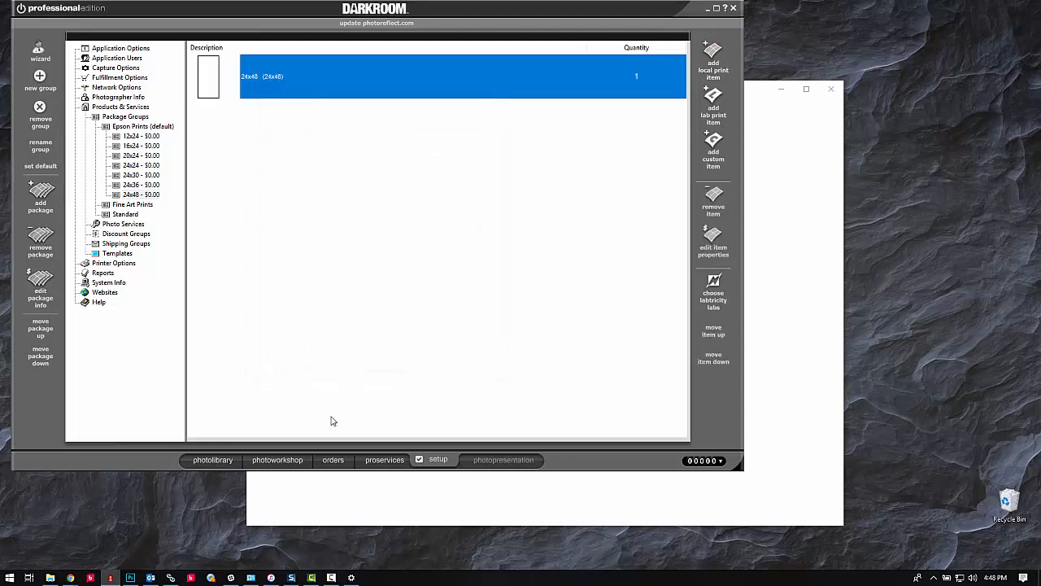
click(277, 459)
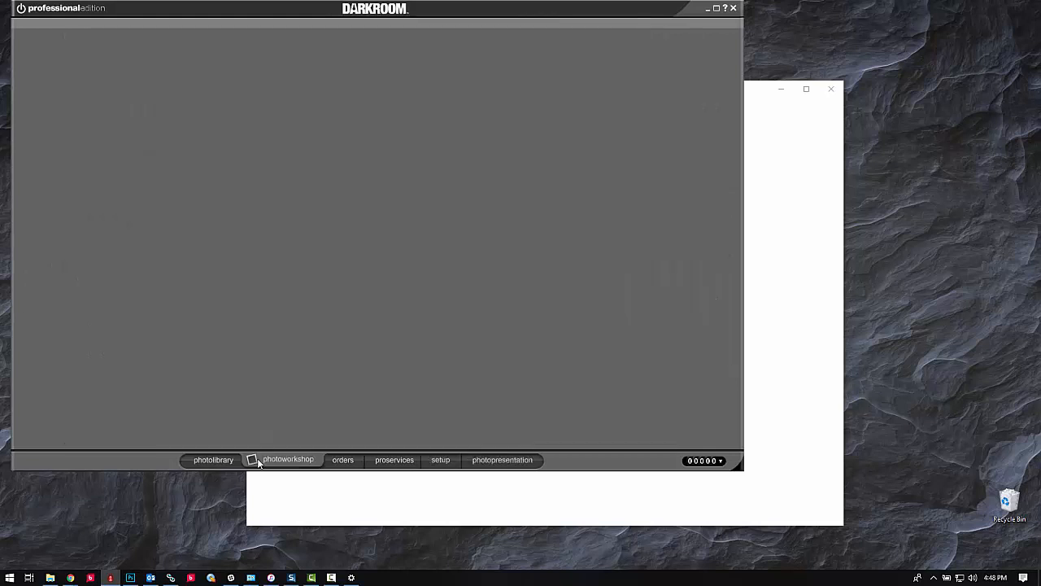